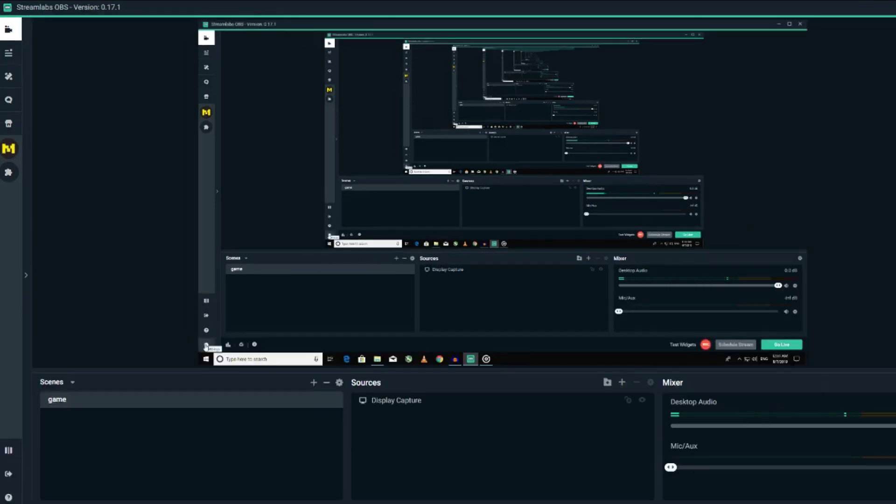
Open Settings on the Stream page, showing YouTube as the service and the stream key
click(8, 497)
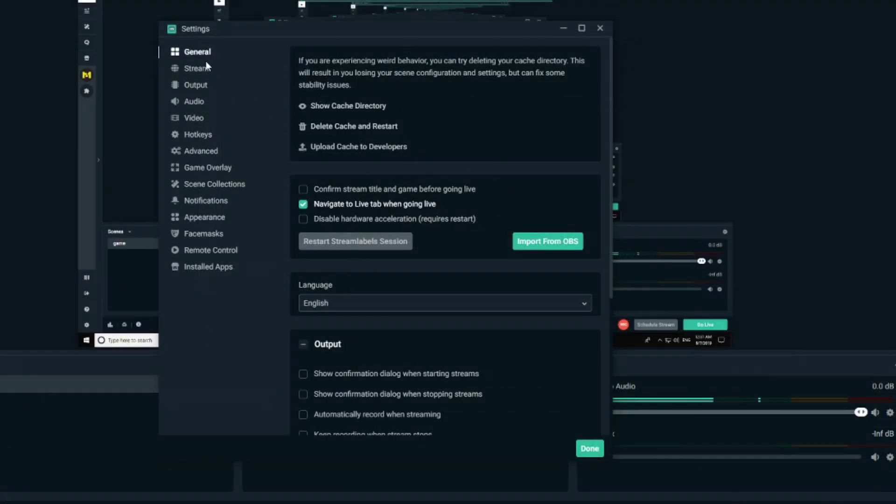
click(186, 68)
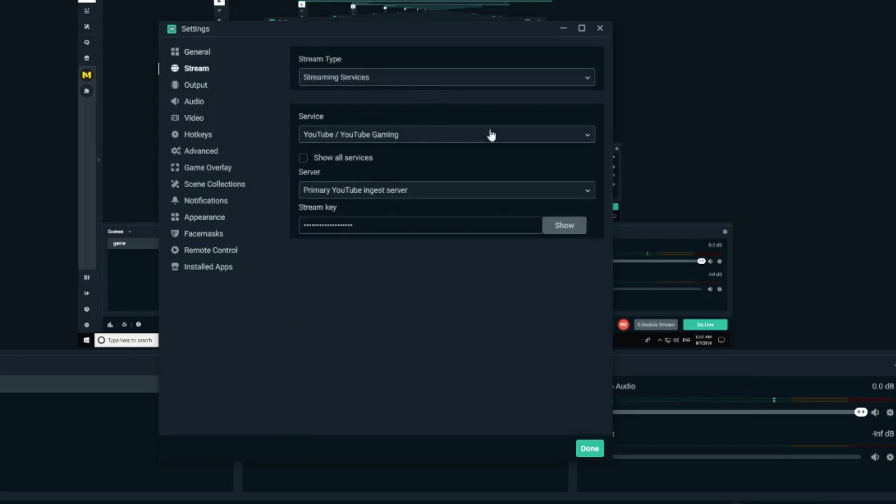
Choose YouTube / YouTube Gaming as the streaming service
click(588, 135)
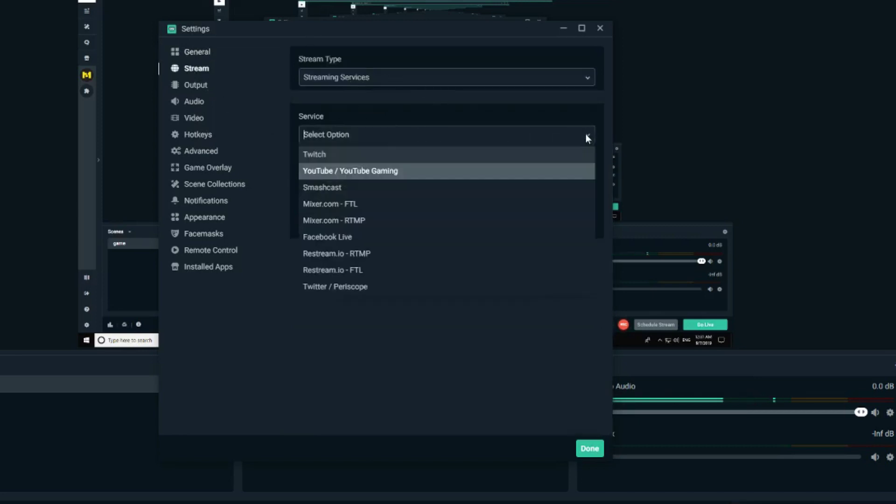
click(330, 172)
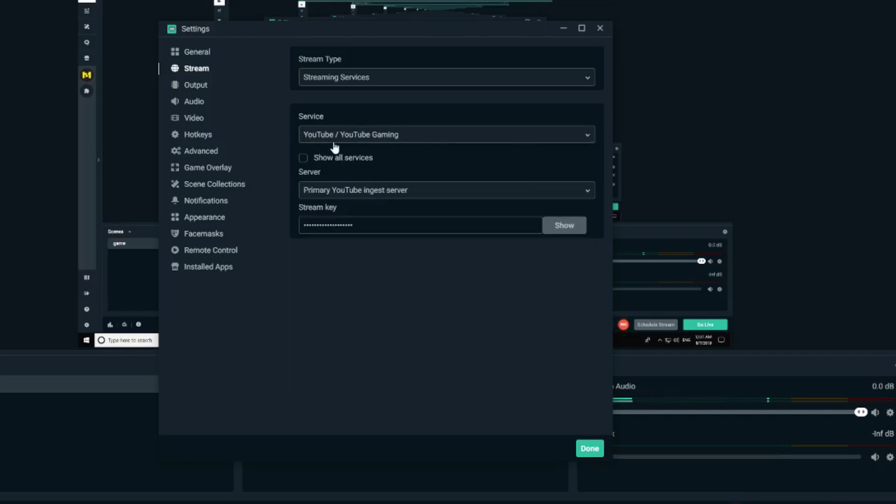
click(592, 134)
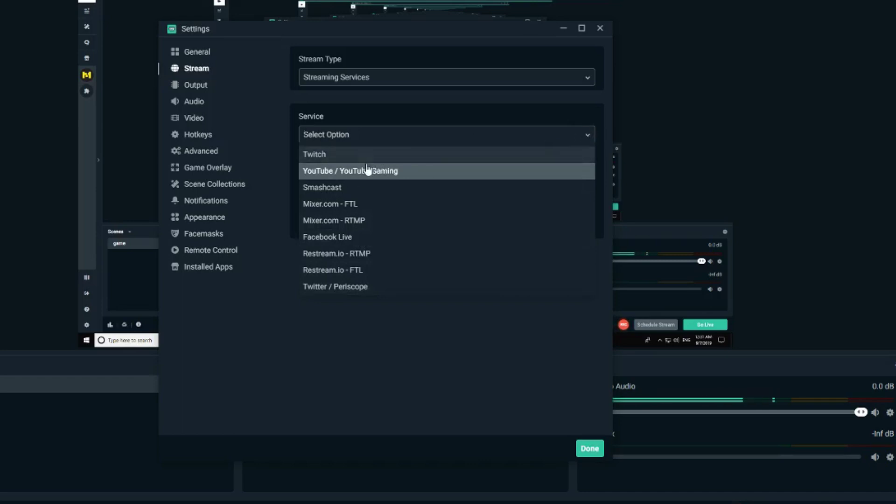
click(368, 171)
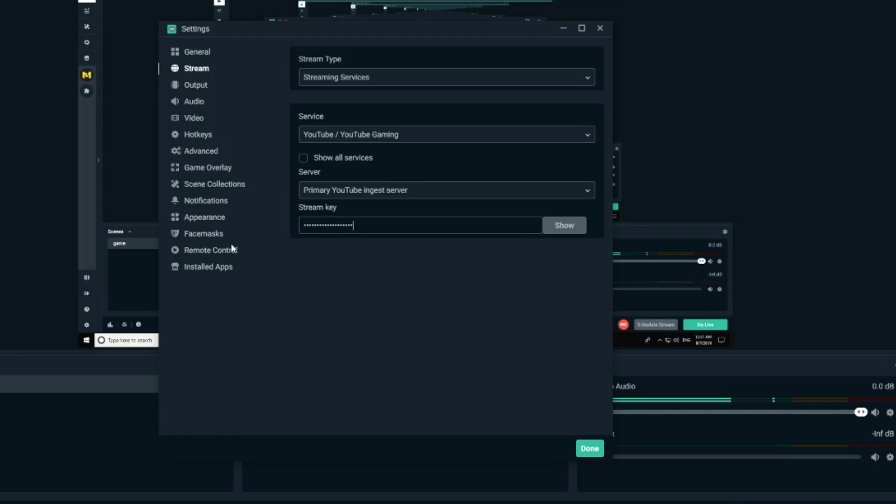
Replace the stream key field's contents with the pasted key
key(ctrl+a)
key(ctrl+v)
key(ctrl+a)
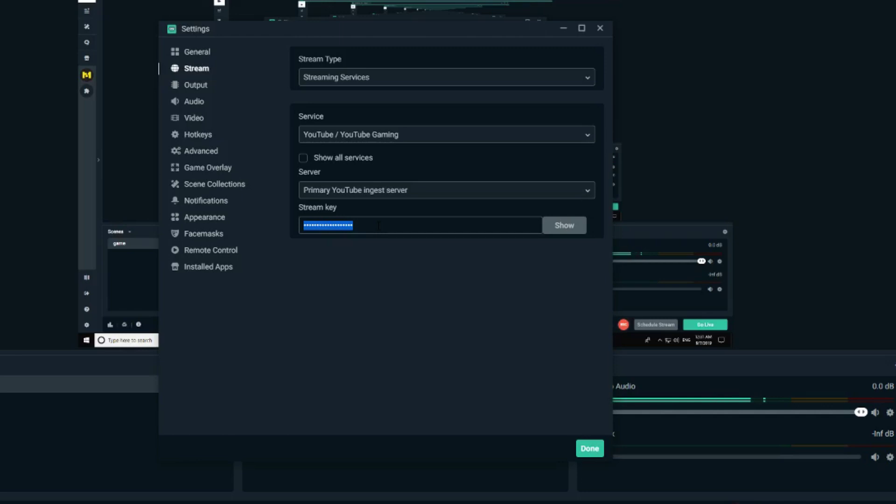
key(ctrl+v)
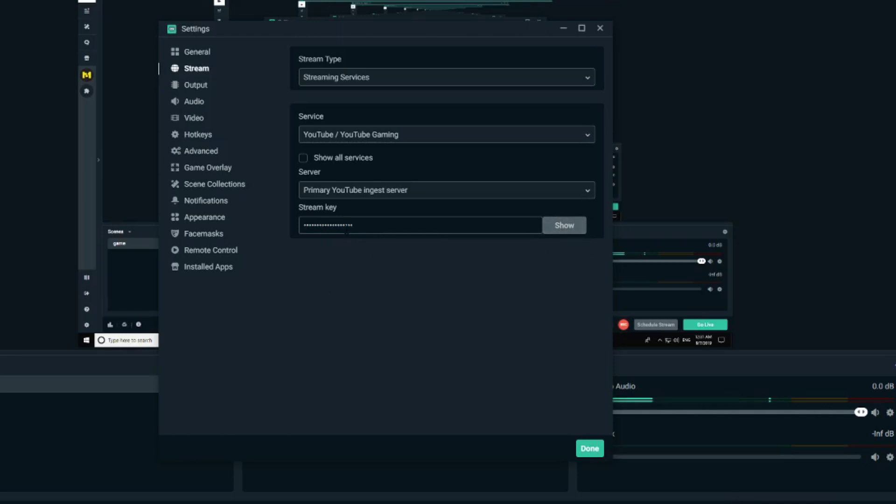
key(ctrl+a)
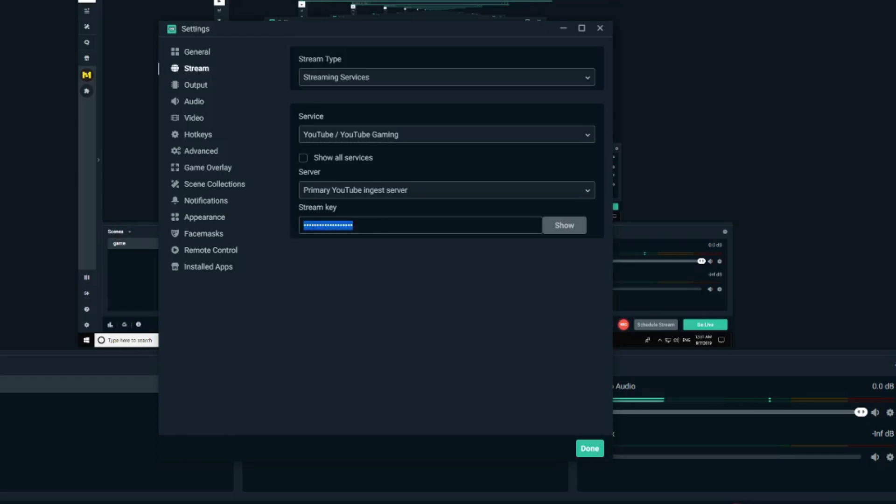
key(ctrl+v)
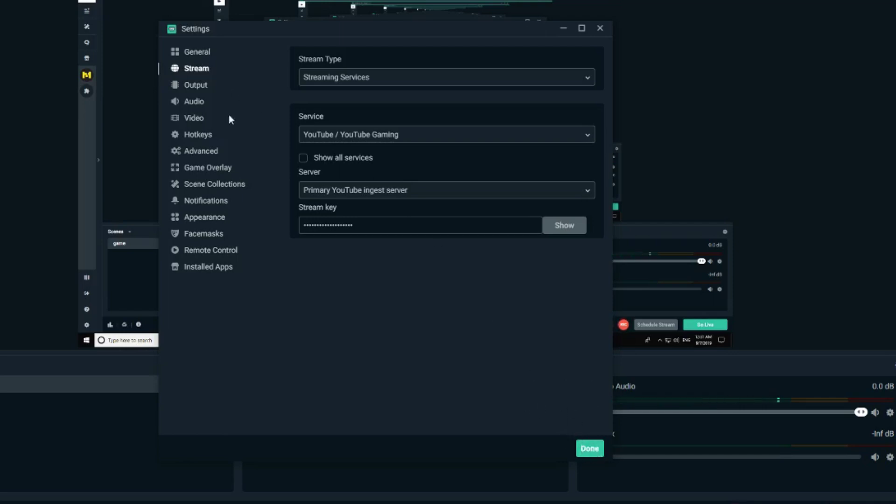
Review the Output streaming and recording options and recording folder path, then view Audio settings
click(199, 88)
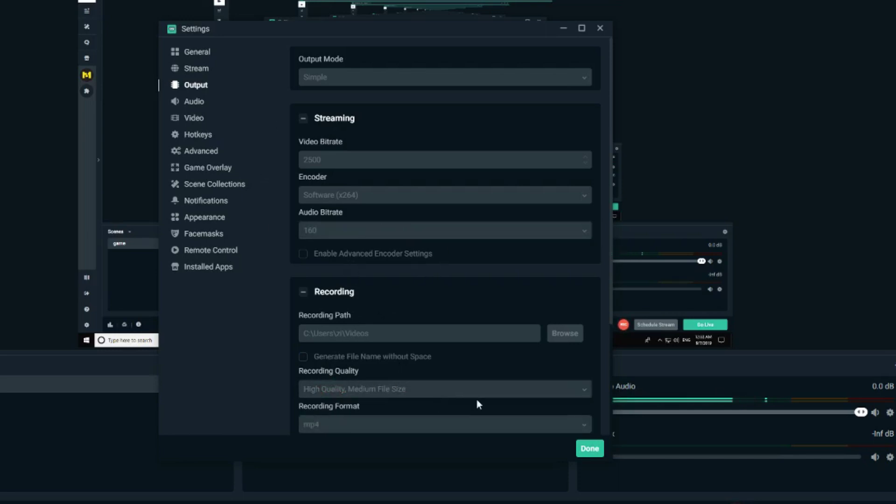
scroll(546, 277, down, 3)
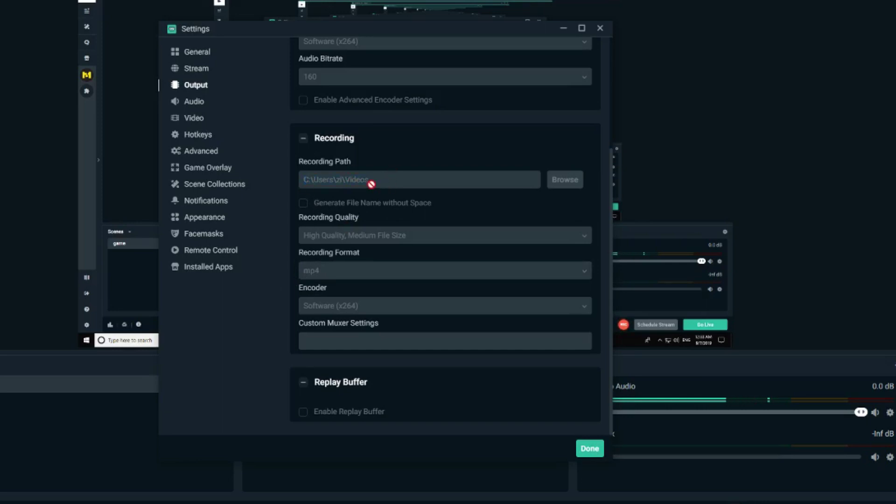
drag(372, 184, 250, 192)
click(404, 180)
click(192, 104)
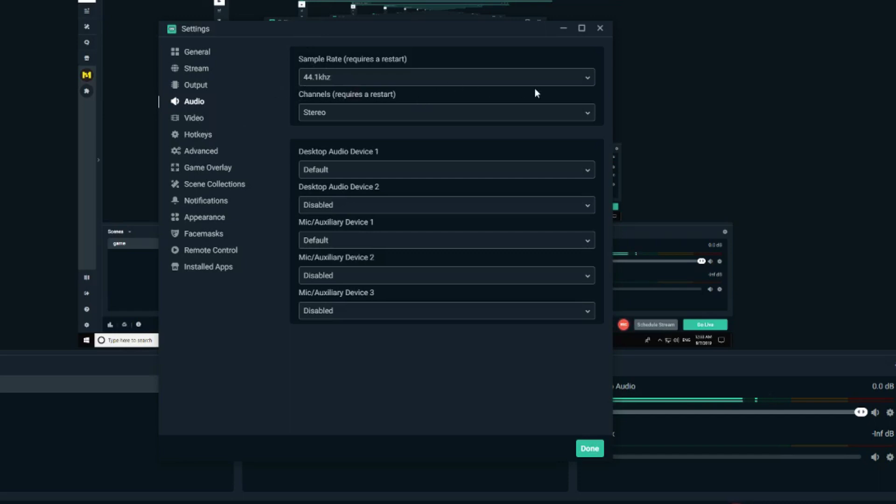
click(570, 81)
click(325, 102)
click(415, 112)
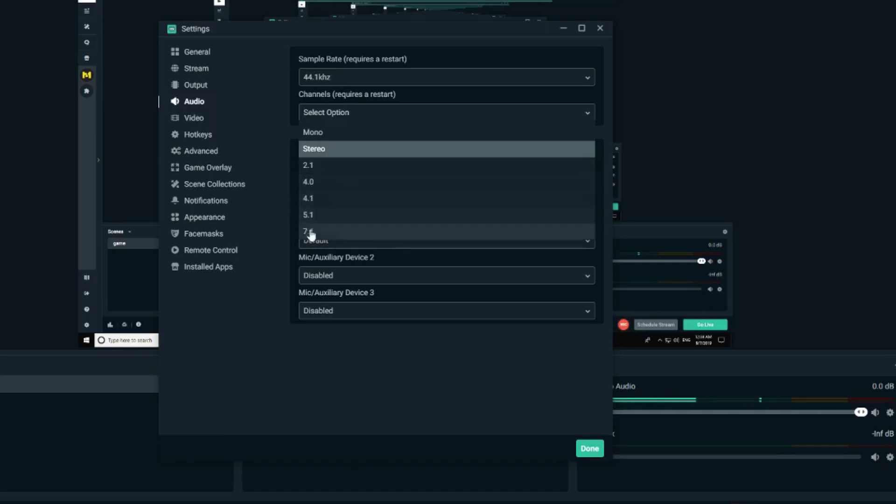
click(588, 111)
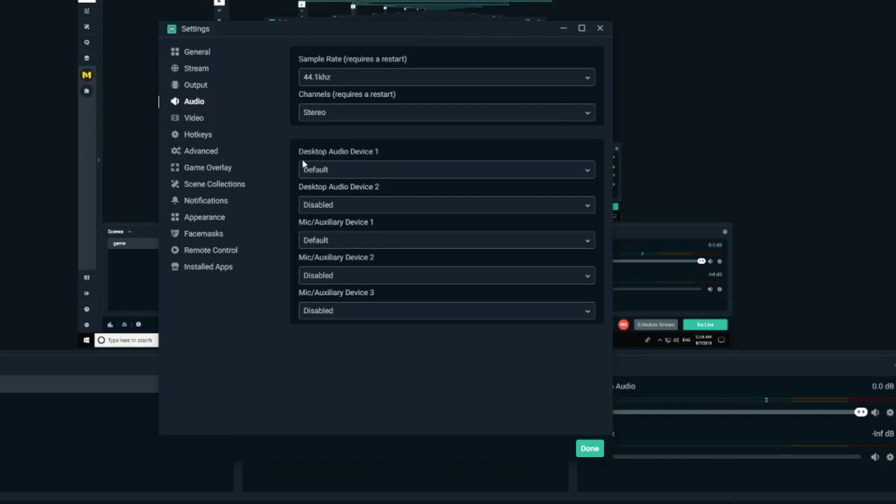
click(587, 170)
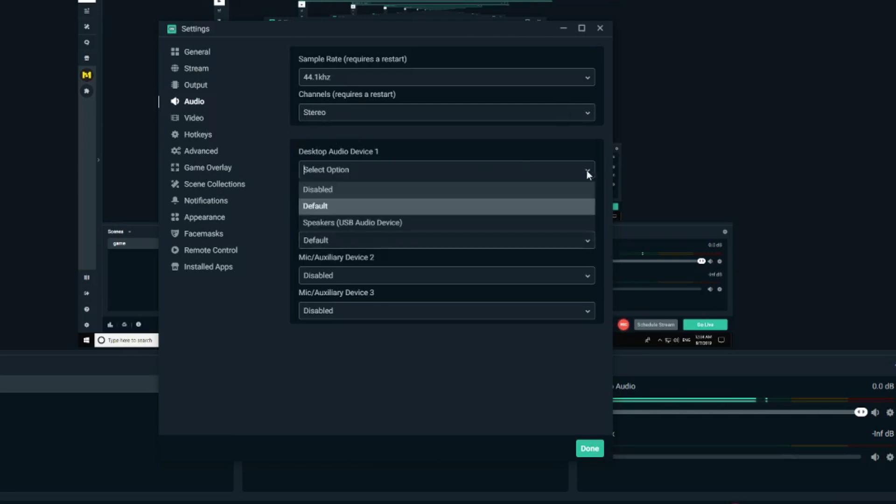
click(311, 209)
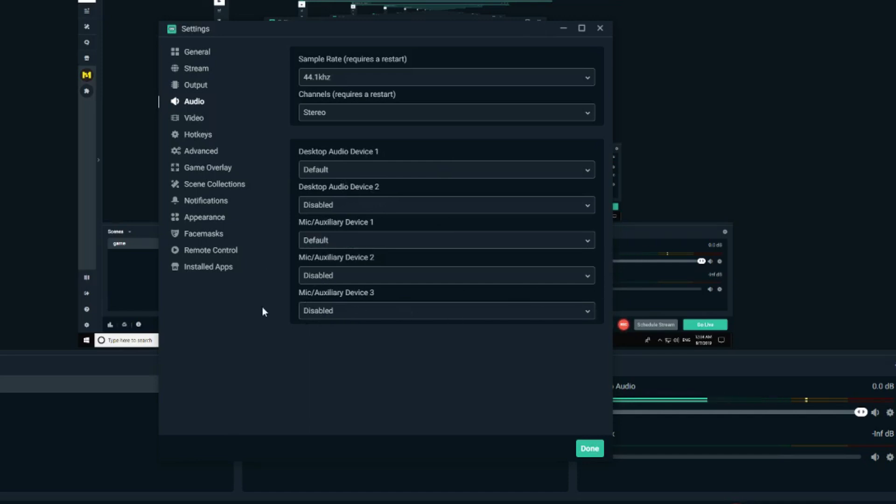
click(473, 169)
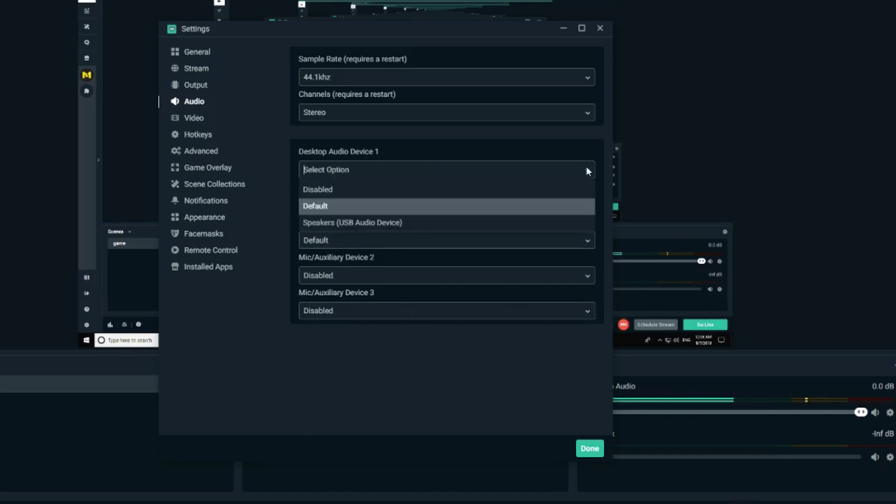
click(348, 209)
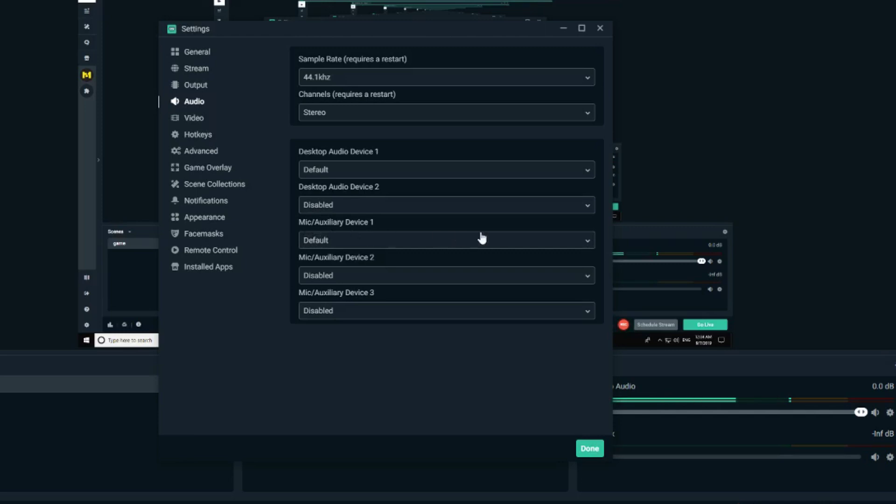
click(592, 240)
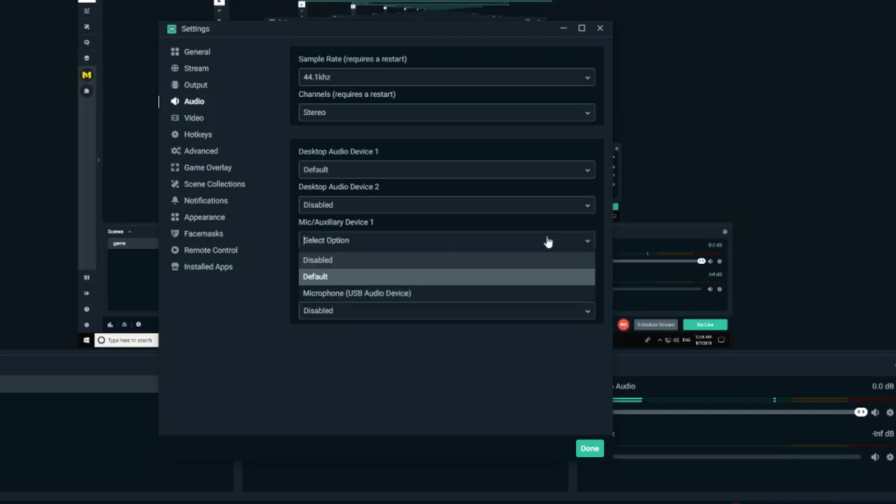
click(324, 278)
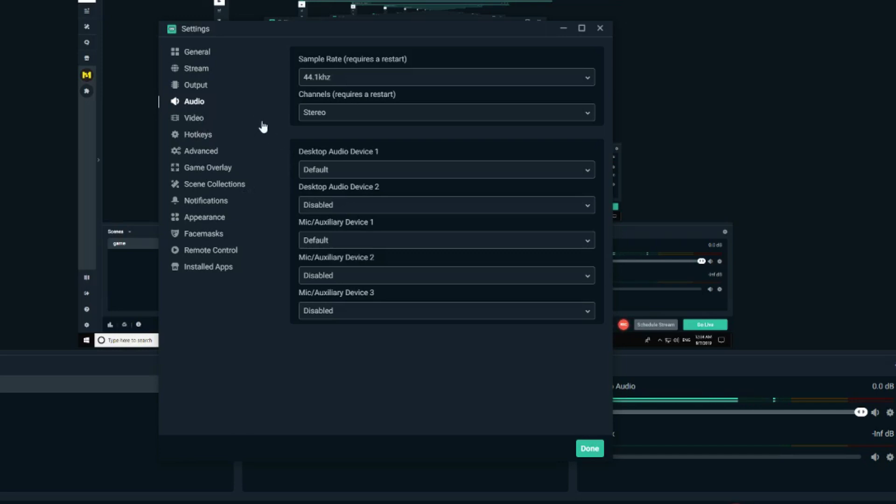
Show the Video page and highlight the 1920x1080 base canvas resolution
click(193, 120)
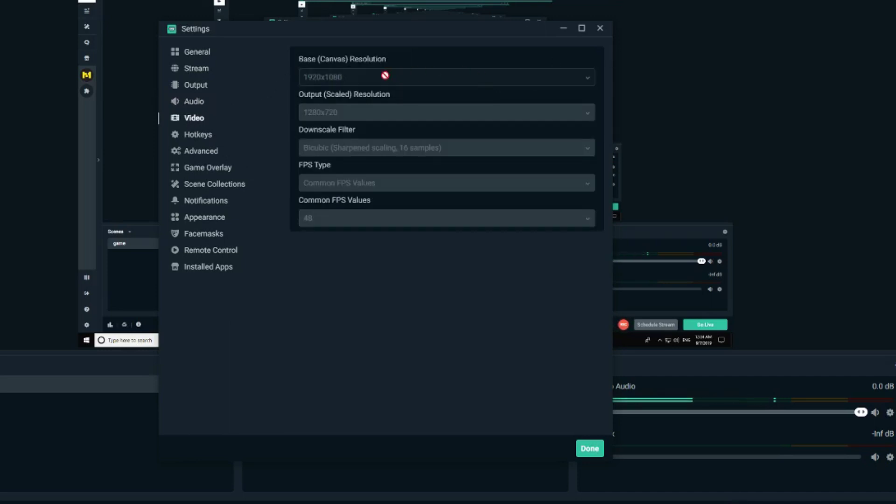
drag(342, 79, 270, 84)
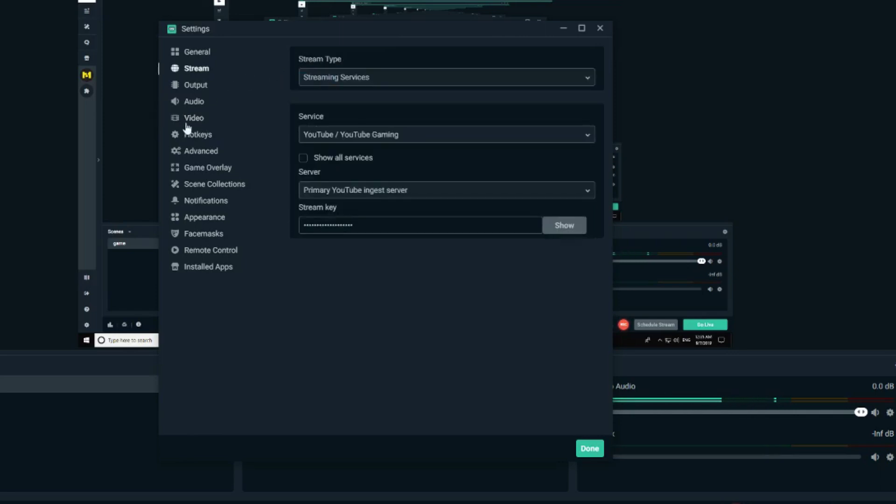
click(188, 121)
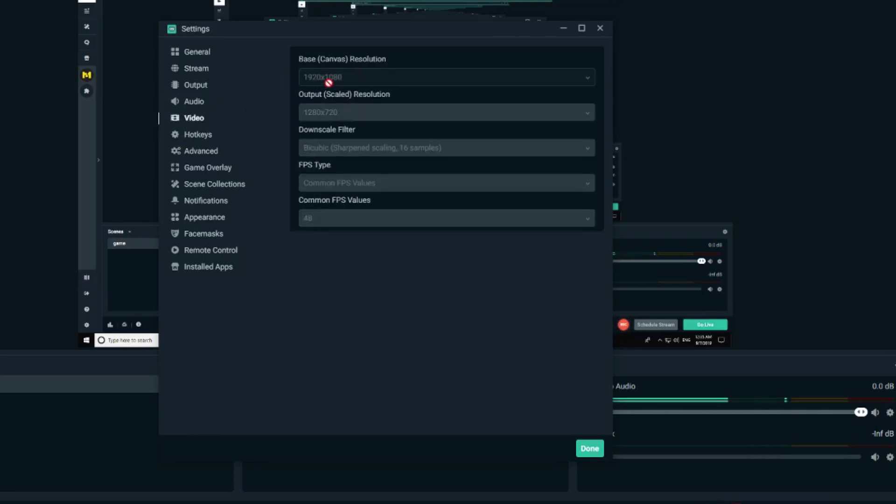
drag(343, 80, 264, 78)
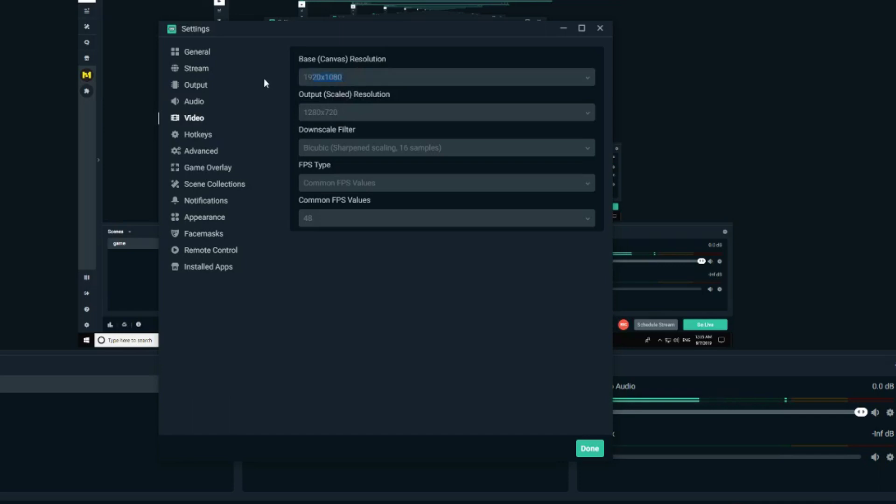
click(374, 78)
drag(453, 144, 295, 148)
click(481, 147)
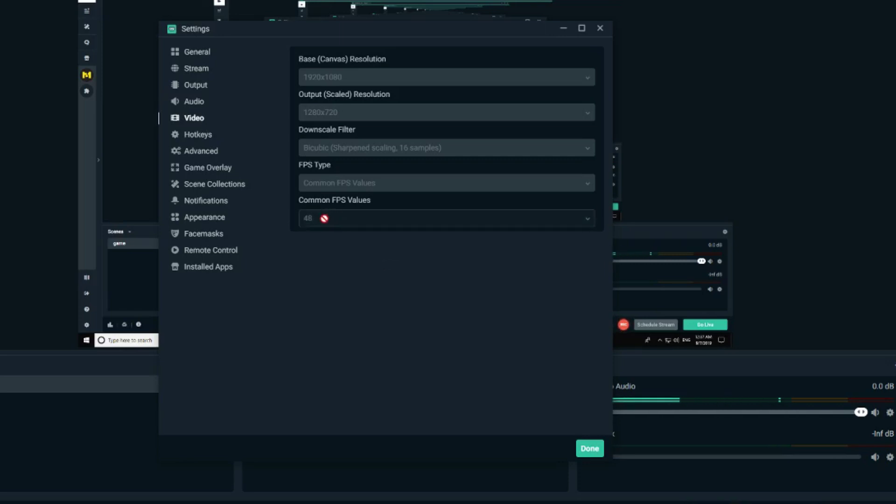
drag(325, 217, 256, 224)
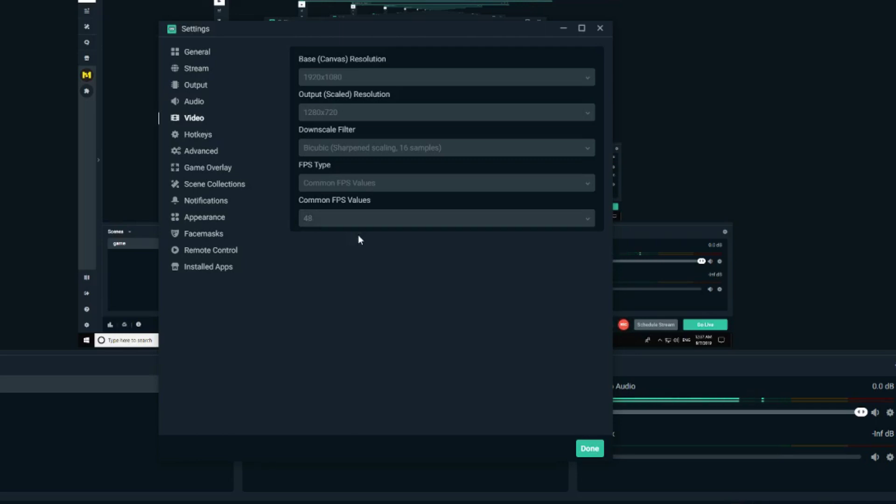
double_click(309, 219)
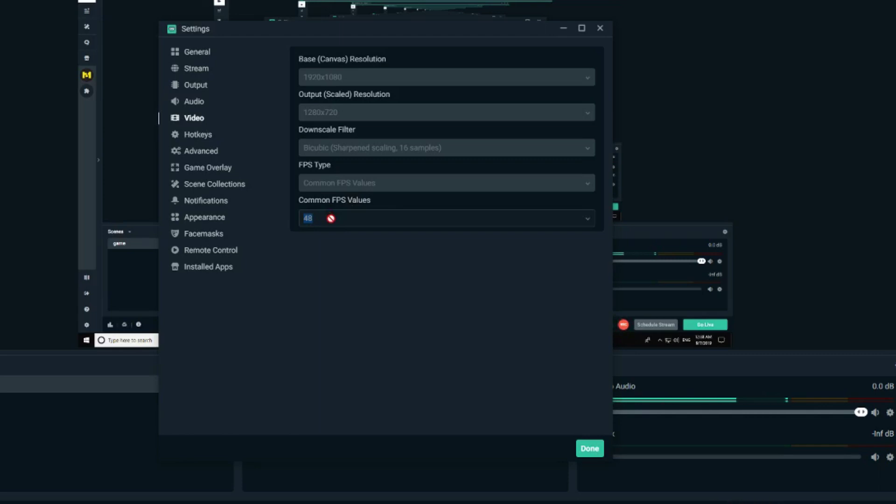
click(331, 218)
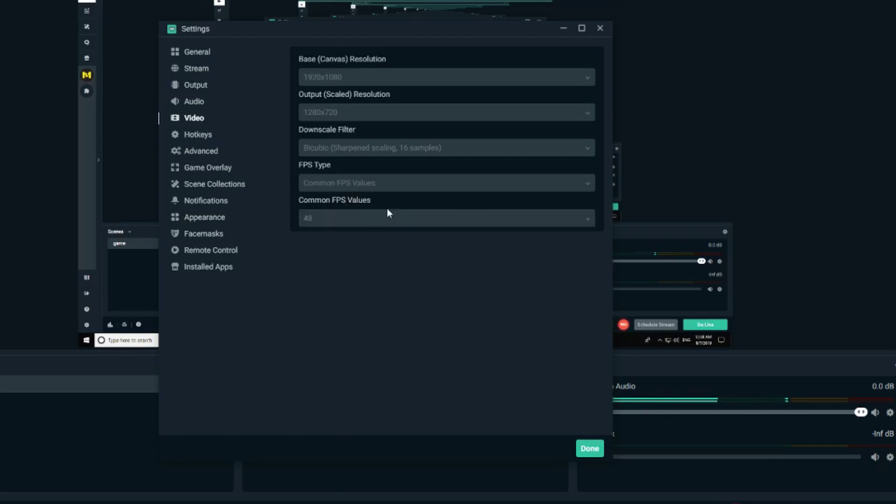
click(188, 52)
click(193, 68)
click(194, 85)
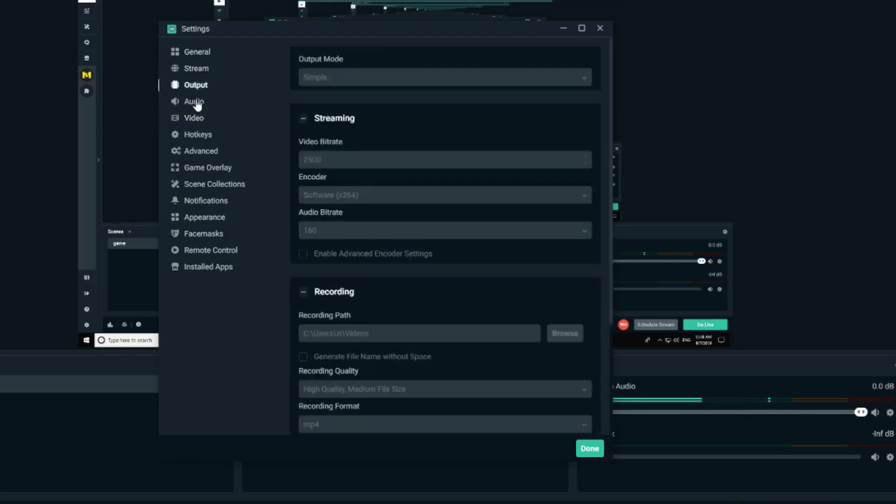
click(197, 104)
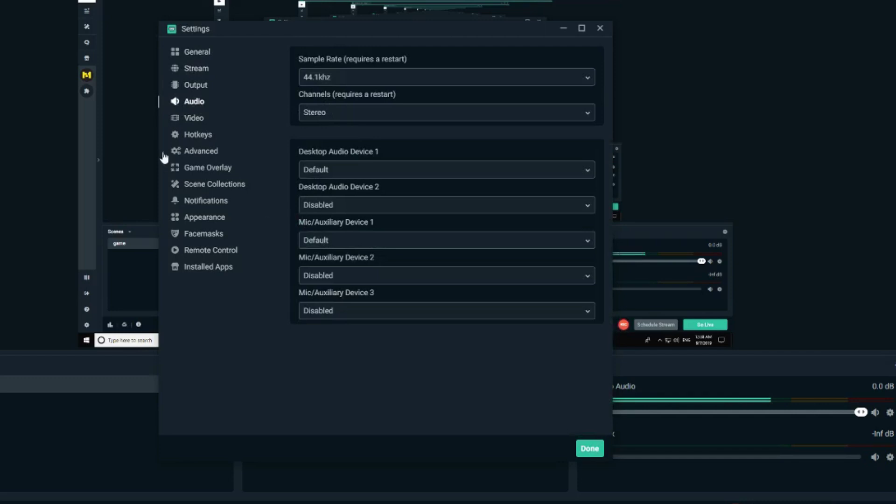
click(189, 119)
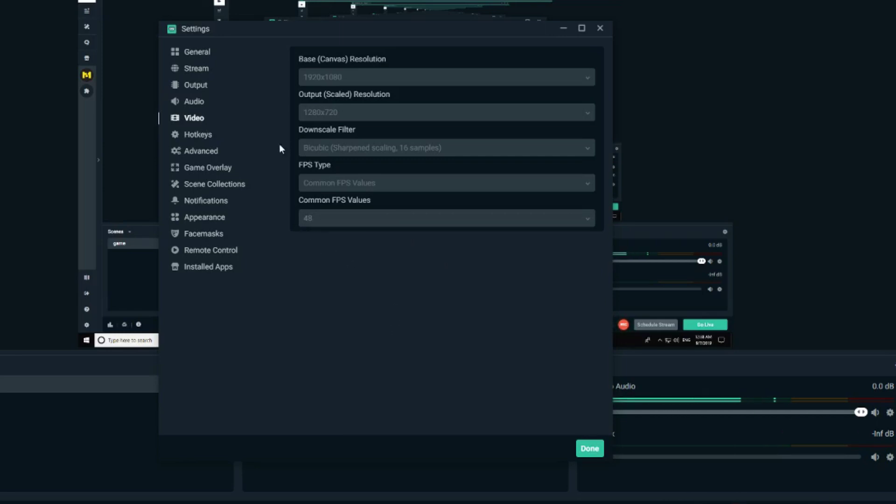
Reposition the Settings window, then close it with Done
drag(296, 30, 216, 35)
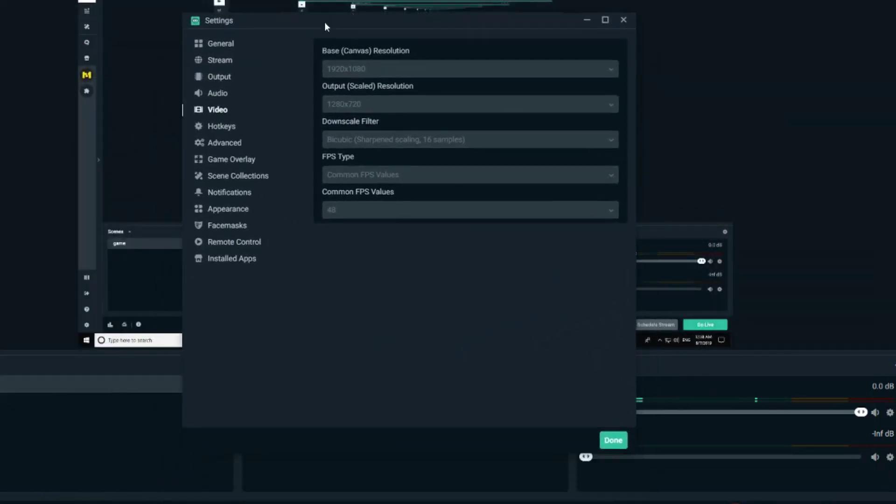
drag(217, 41, 326, 33)
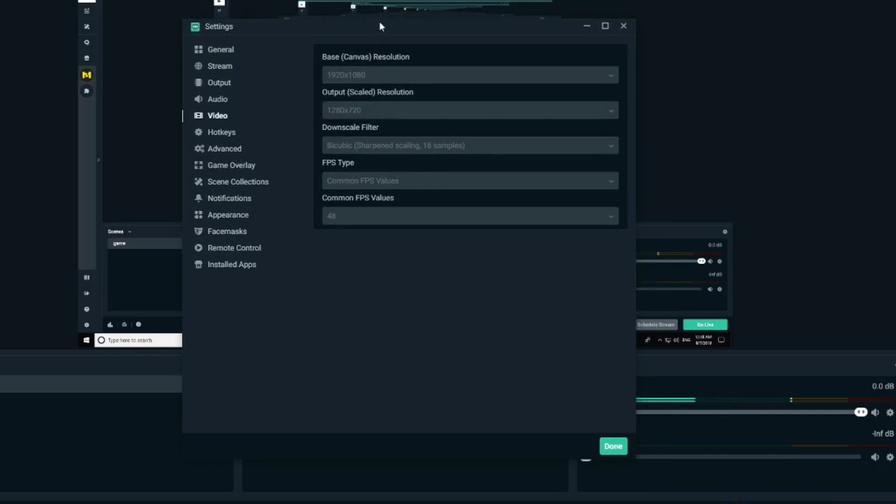
drag(379, 27, 362, 17)
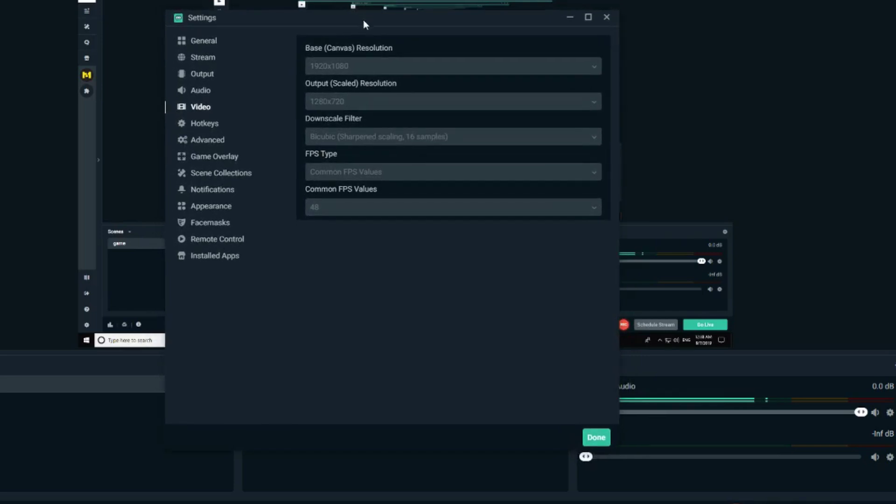
drag(362, 20, 354, 18)
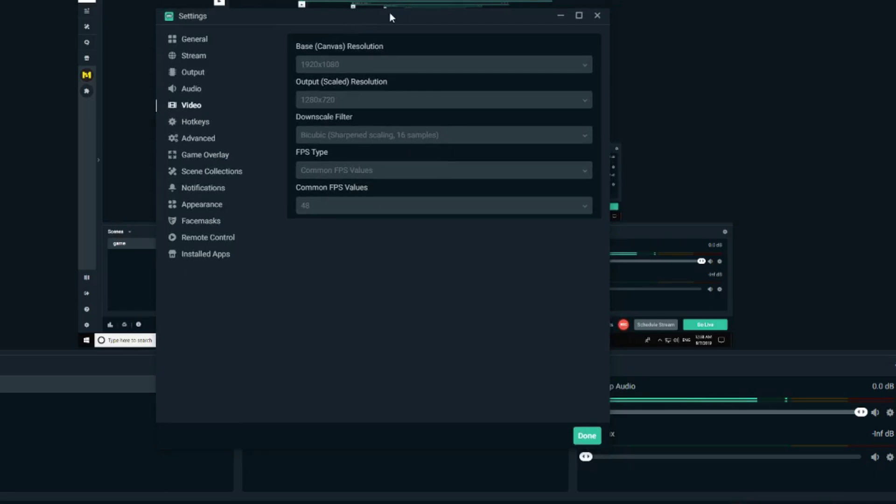
click(584, 437)
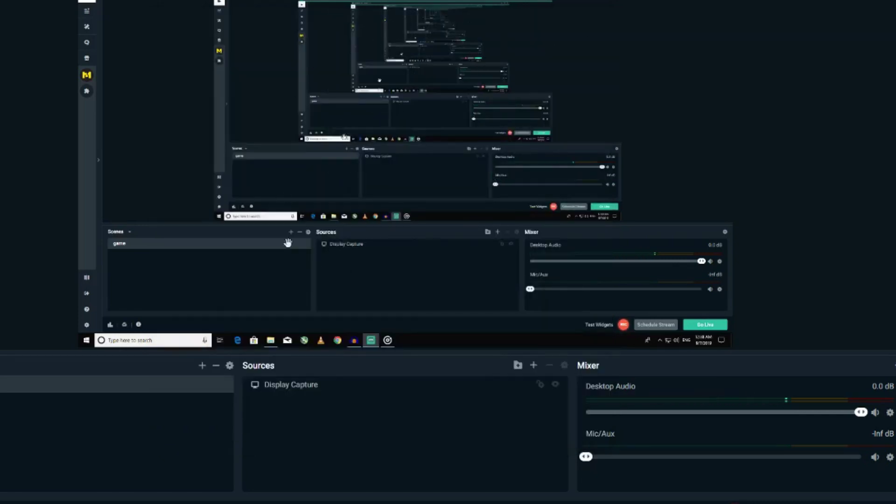